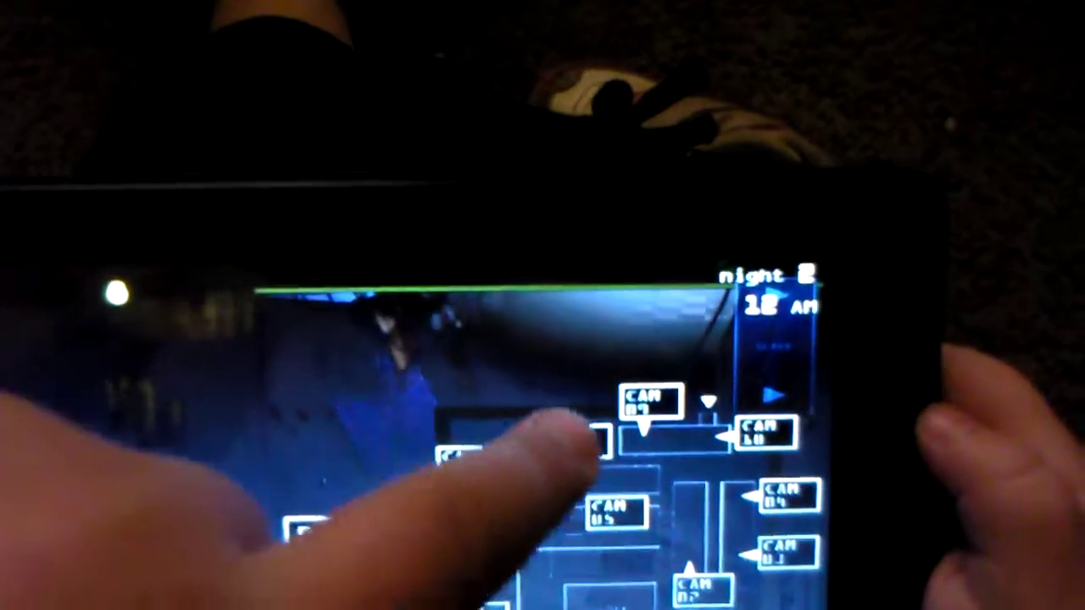
Step: Switch the camera feed to CAM 08's arcade room at the start of Night 2
left_click(584, 439)
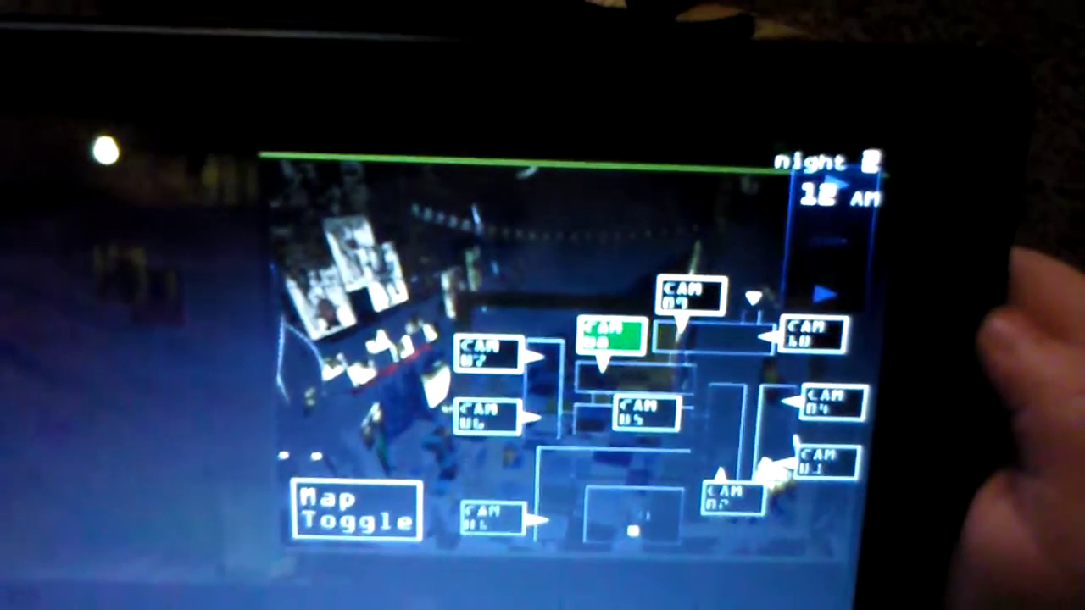
Step: Switch the camera feed to the room on CAM 06
left_click(487, 415)
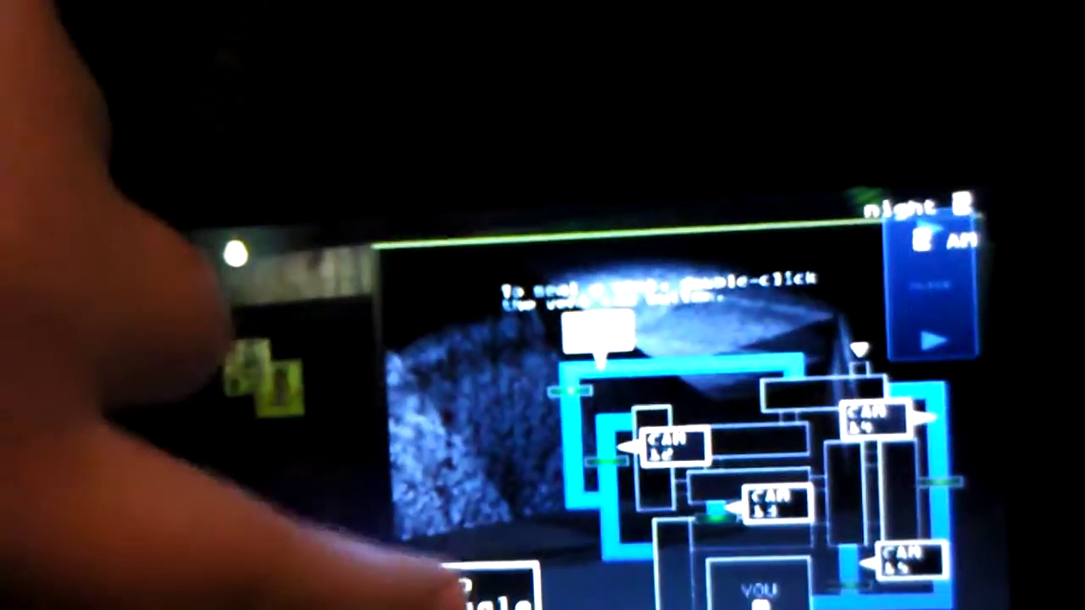
Step: Toggle to the ventilation map and select a vent camera feed
left_click(483, 526)
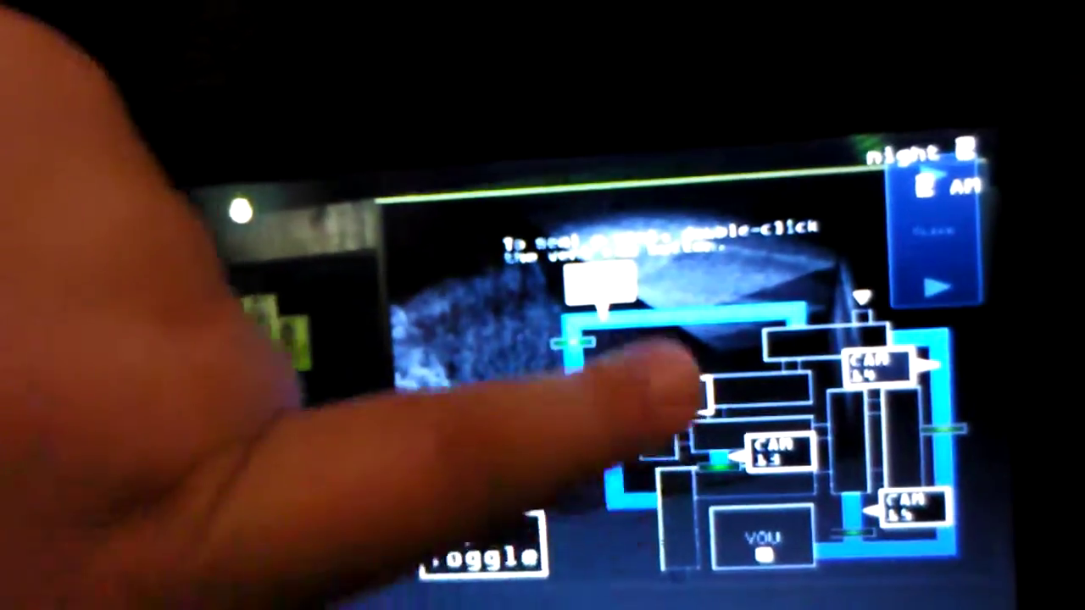
left_click(669, 390)
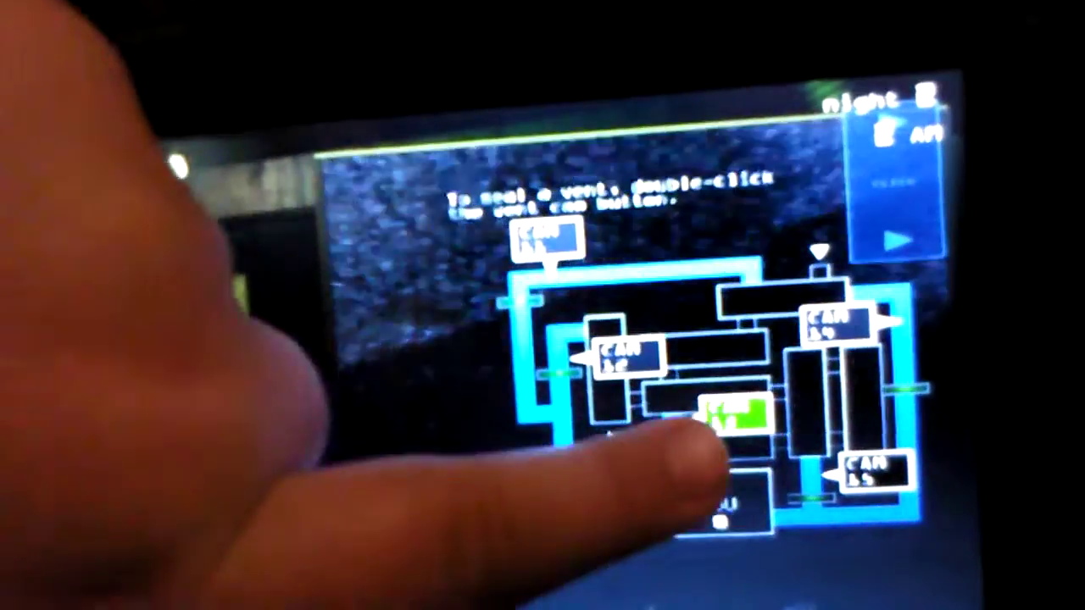